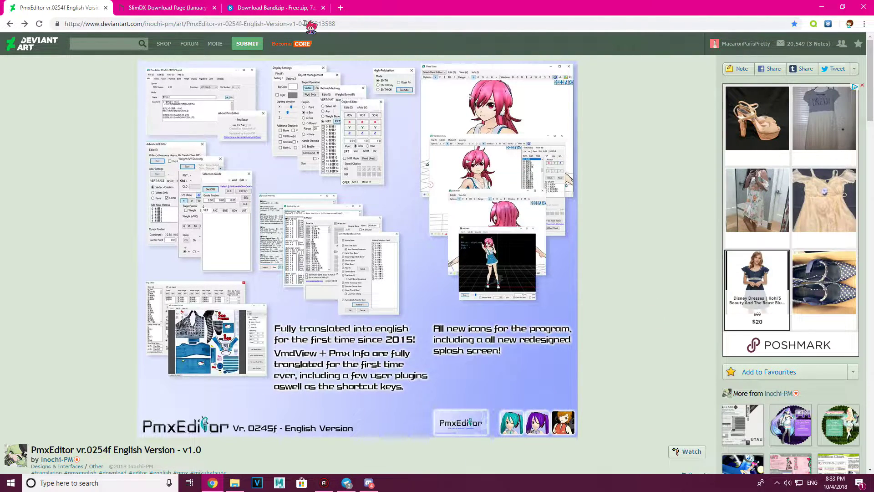
Switch to the Bandizip for Windows v6.17 download tab
click(291, 8)
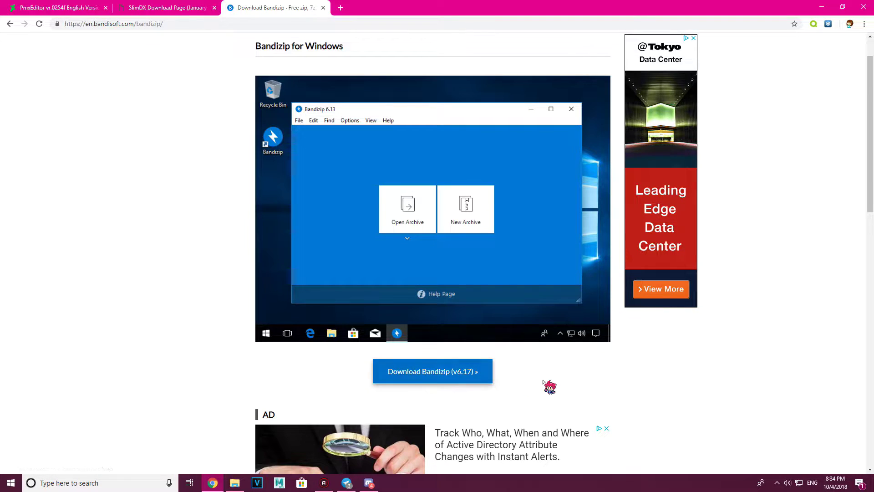
Go back to the PmxEditor vr.0254f English Version DeviantArt tab
click(59, 8)
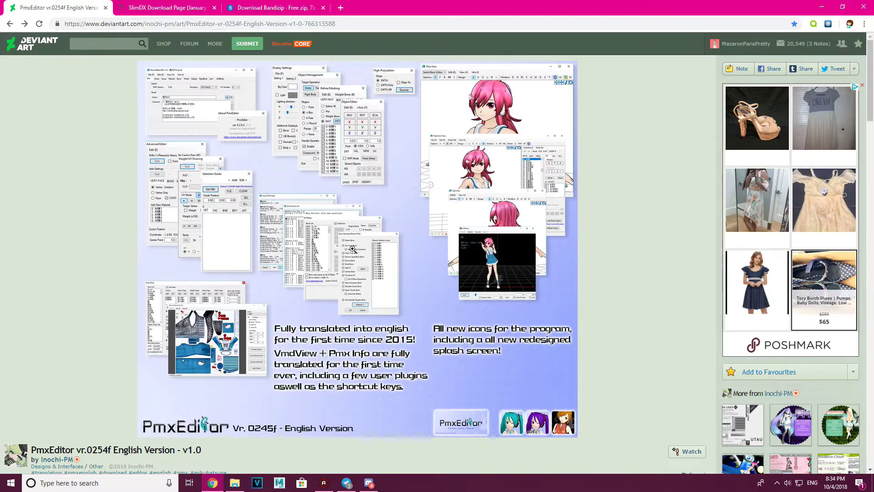
Open DeviantArt's 'External Link - MediaFire' download link in a new tab and view it
scroll(585, 284, down, 5)
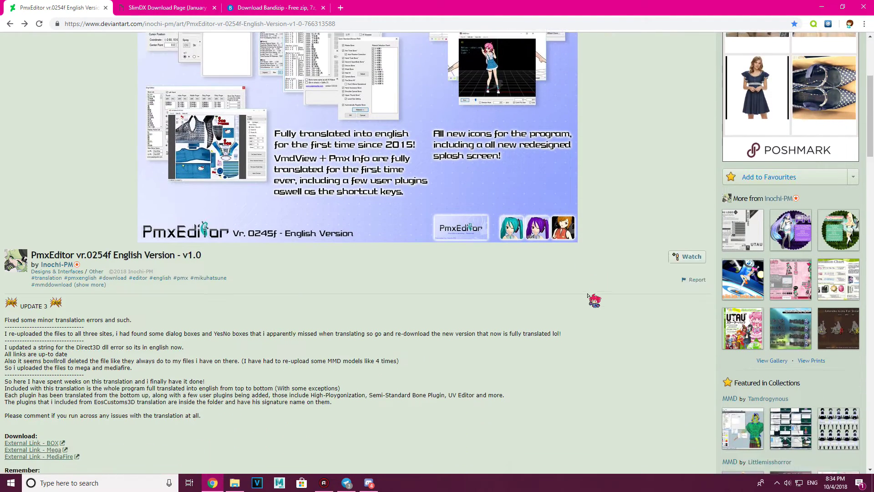
scroll(587, 296, down, 5)
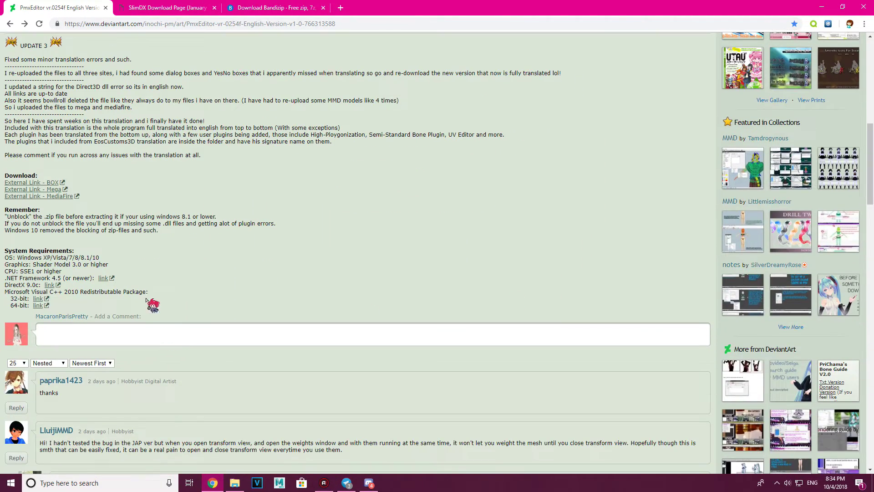
middle_click(64, 197)
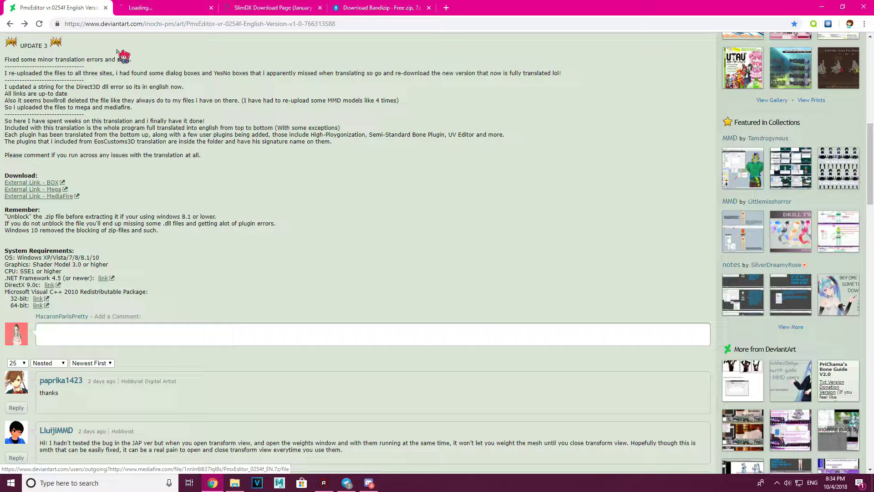
click(140, 4)
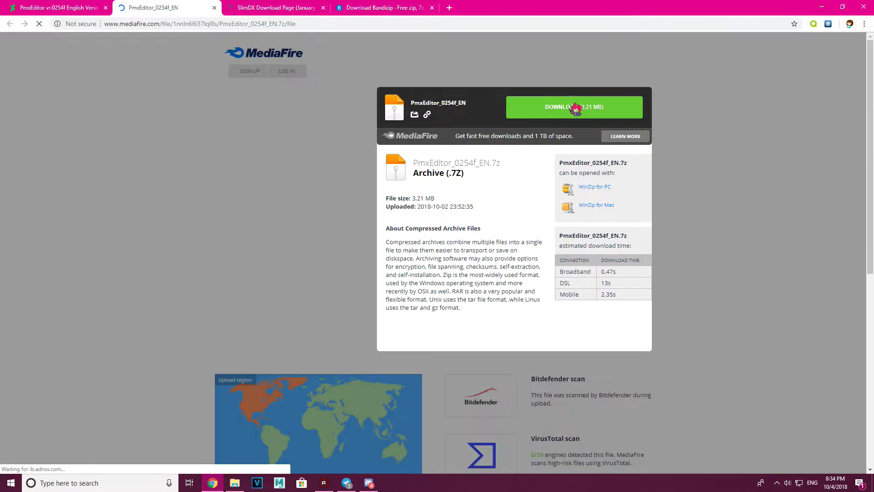
Download PmxEditor_0254f_EN.7z from MediaFire and return to the DeviantArt tab
click(568, 110)
key(ctrl+shift+Tab)
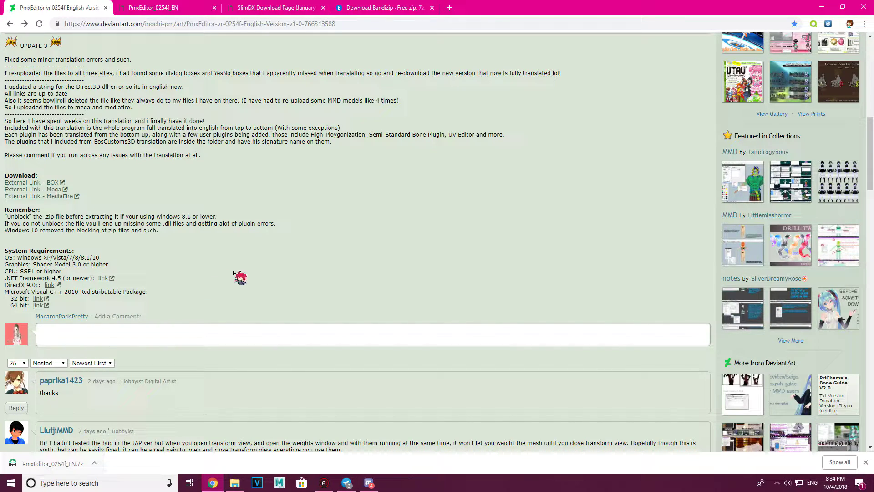
right_click(12, 484)
click(68, 282)
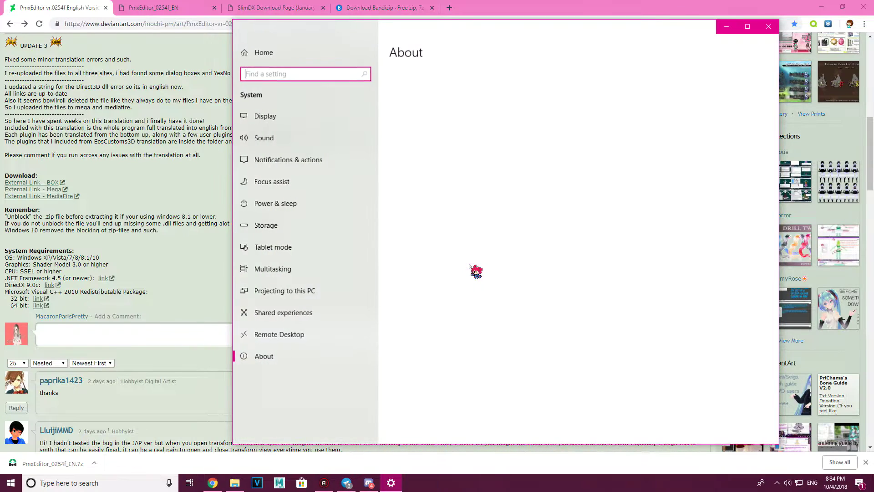
scroll(541, 305, down, 2)
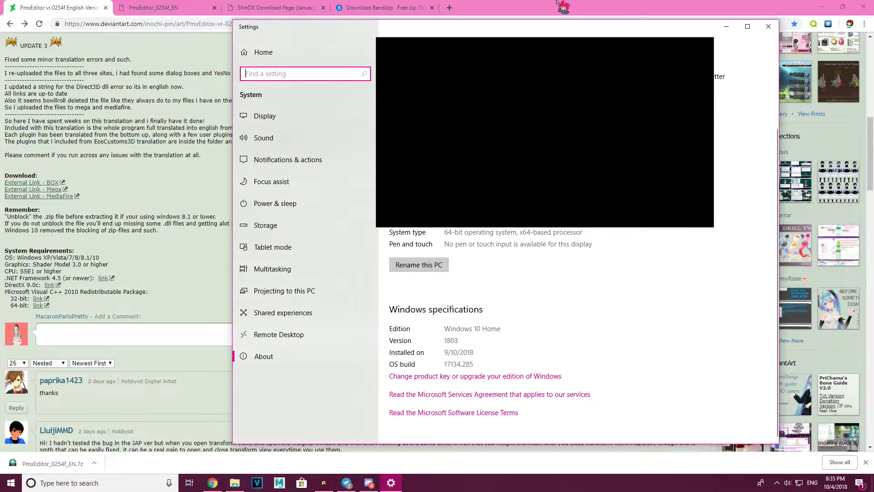
click(765, 26)
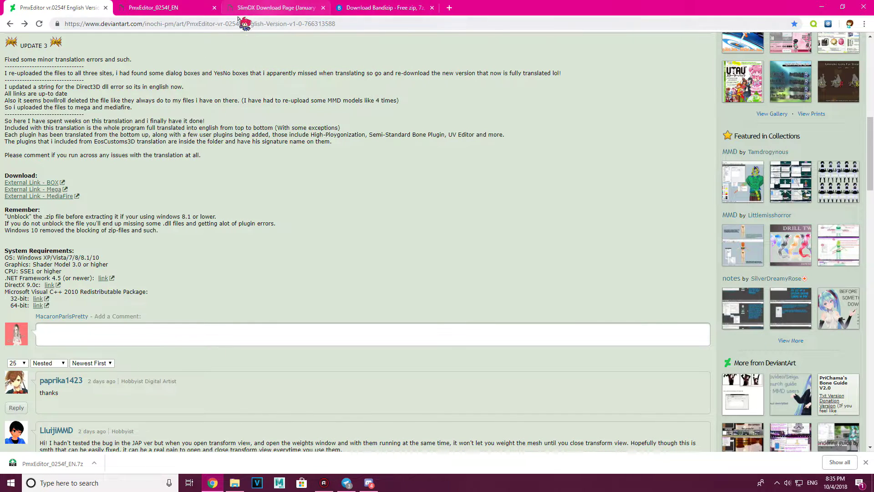
Show the finished PmxEditor_0254f_EN.7z download in its Downloads folder in File Explorer
click(192, 8)
click(94, 462)
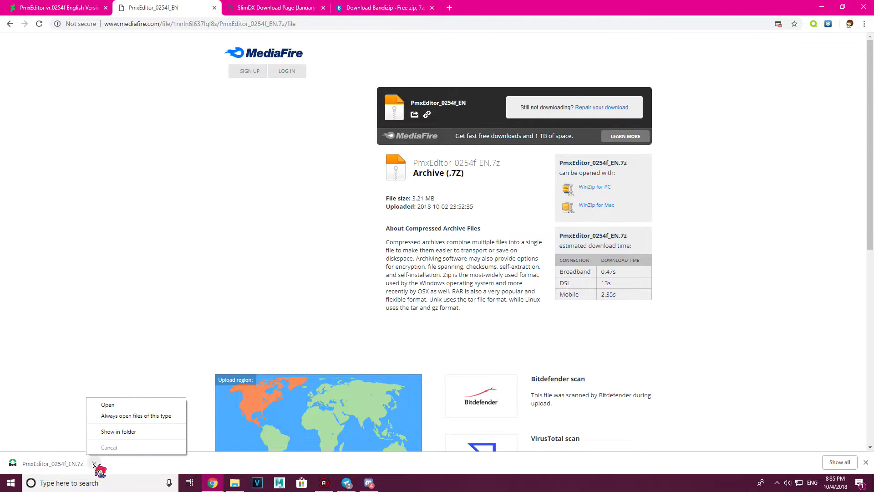
click(129, 430)
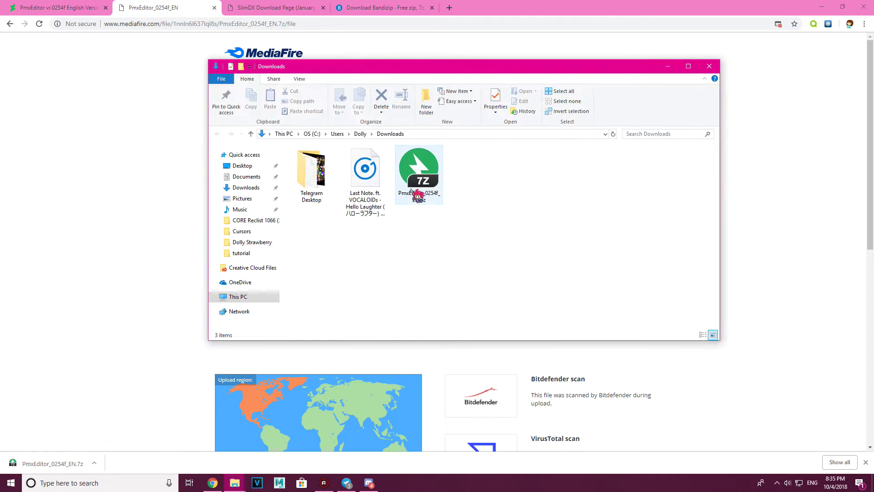
click(94, 463)
click(234, 482)
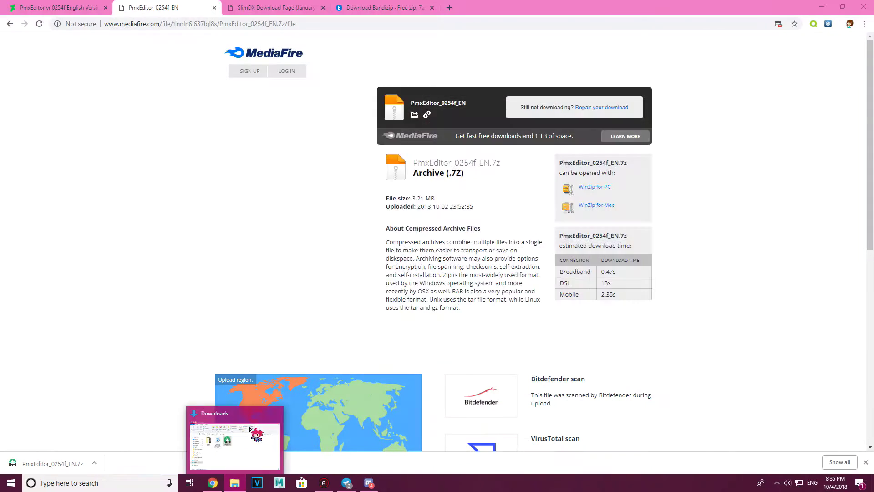
click(234, 441)
Unblock PmxEditor_0254f_EN.7z in its Properties, then open it in Bandizip
right_click(419, 178)
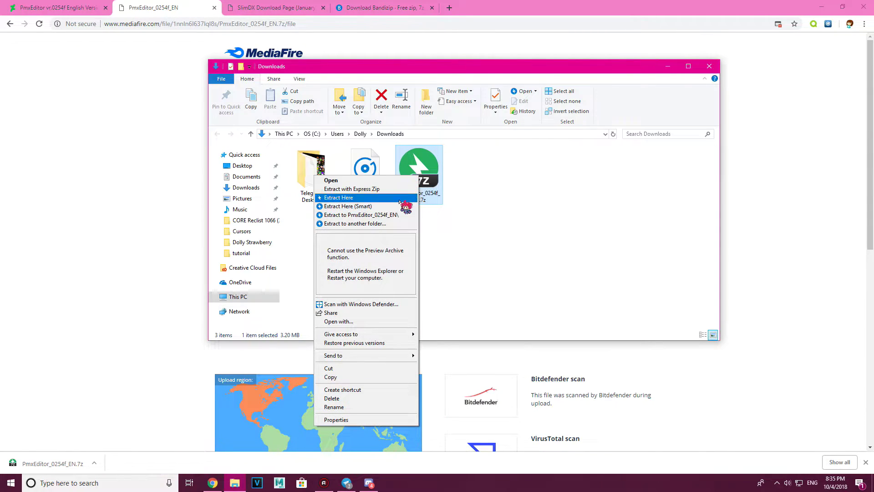
click(389, 420)
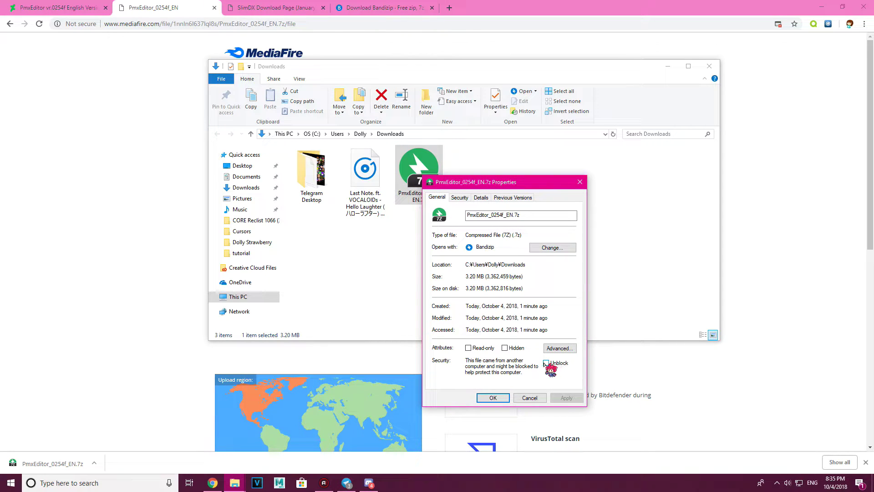
click(546, 363)
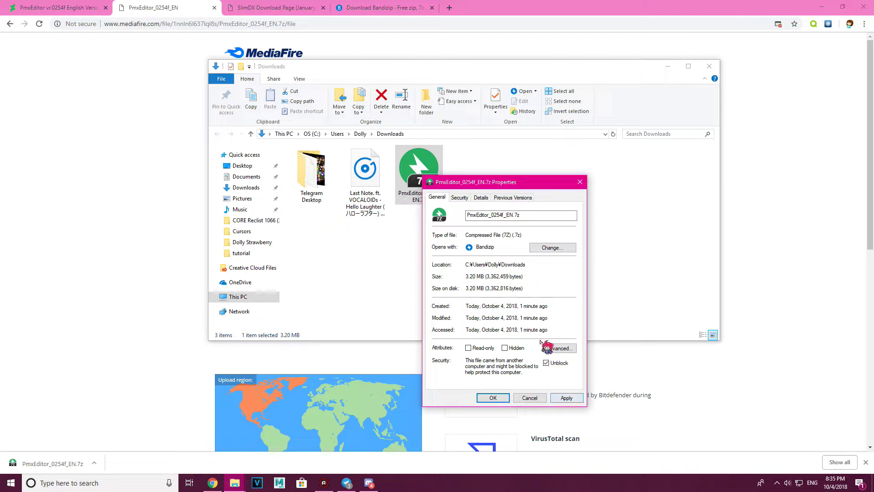
click(567, 398)
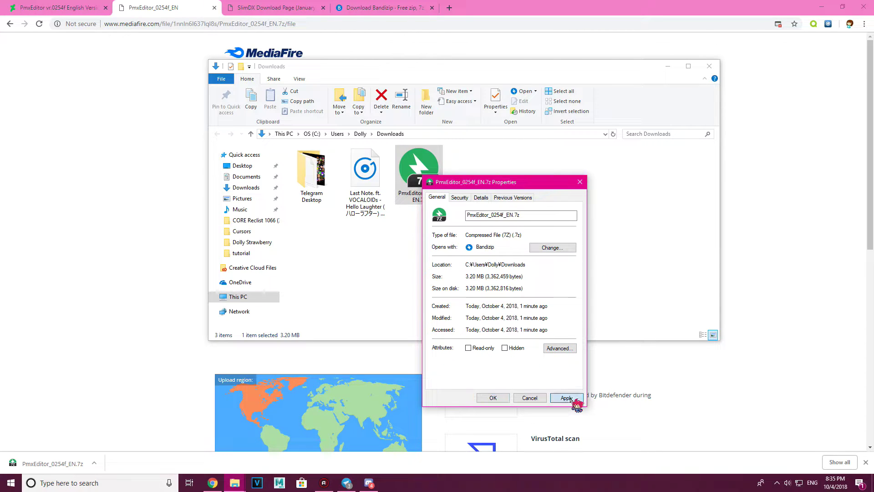
click(493, 397)
key(Return)
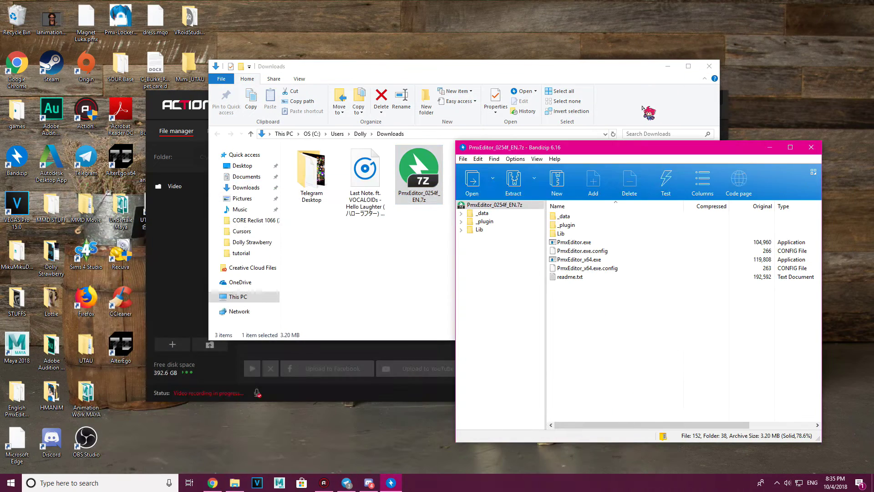
Create a 'PMX Editor' desktop folder and drag all Bandizip archive items into it
click(667, 66)
click(682, 101)
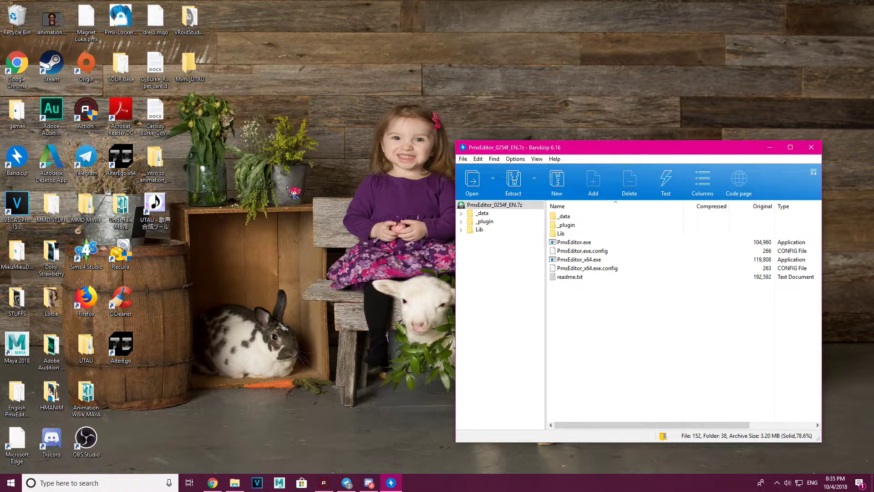
right_click(167, 193)
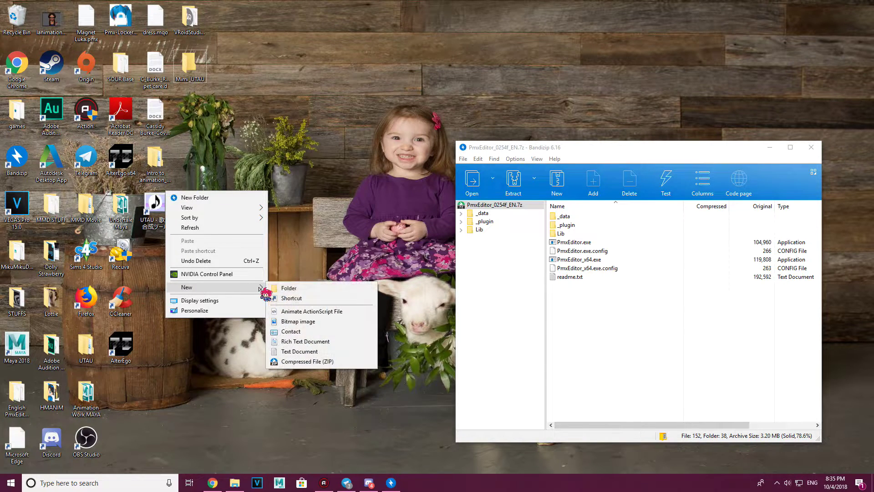
click(283, 288)
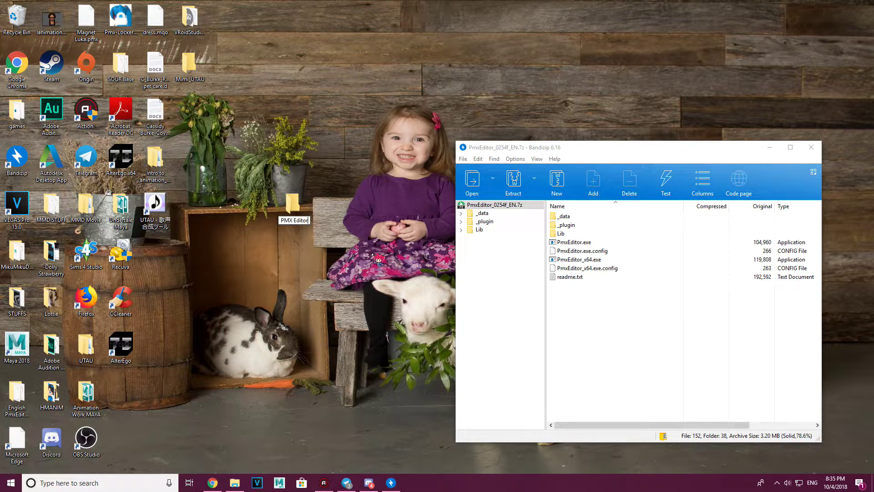
double_click(294, 206)
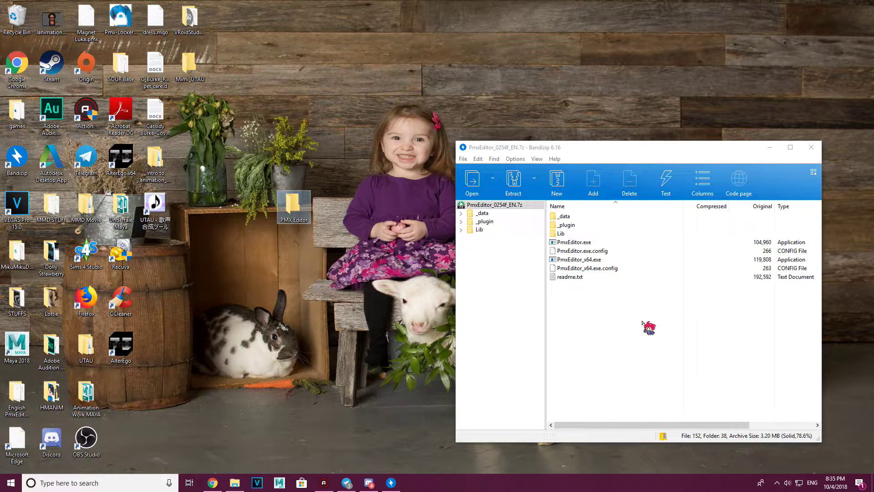
drag(703, 357, 325, 216)
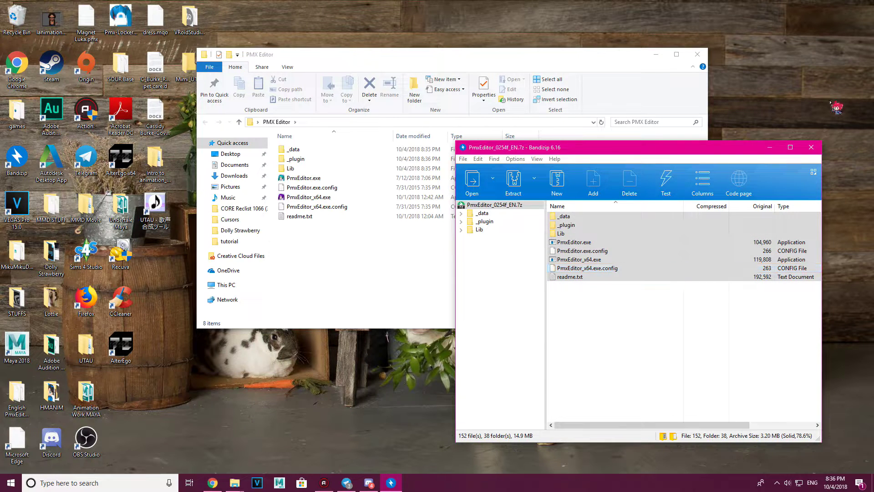
Close Bandizip and bring Chrome back showing the MediaFire PmxEditor page
click(813, 148)
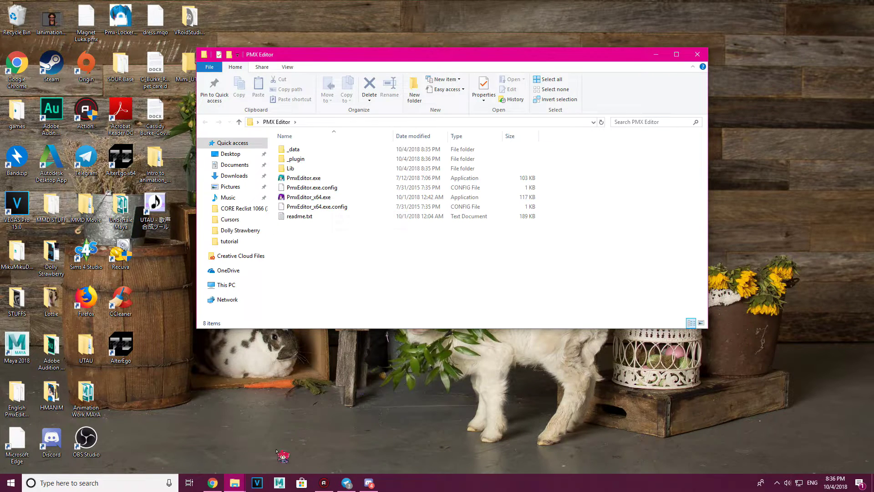
click(212, 483)
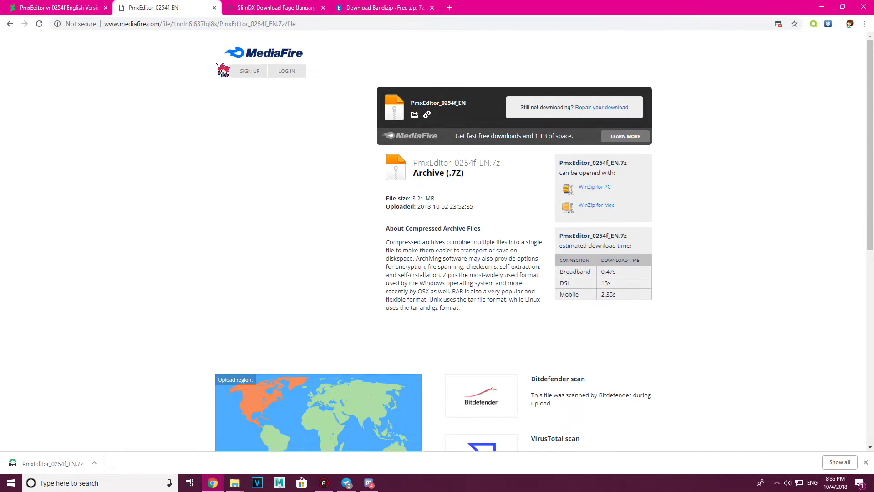
Switch to the SlimDX Download Page tab listing the End User Runtime downloads
click(250, 11)
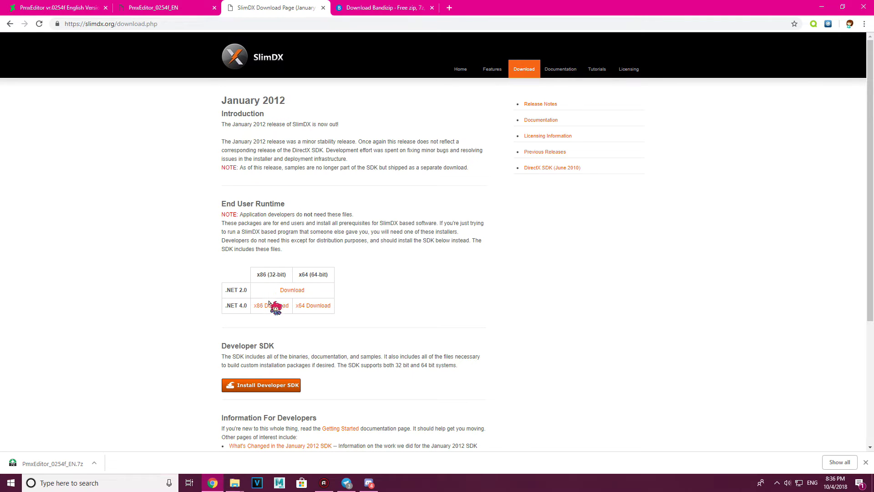
Start the 64-bit PmxEditor_x64.exe from the PMX Editor folder, opening Pmx View
click(235, 482)
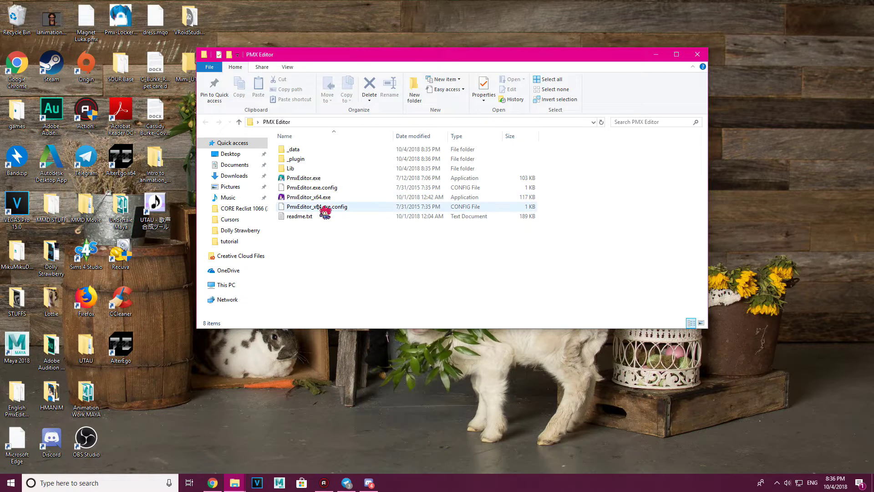
click(319, 197)
double_click(335, 197)
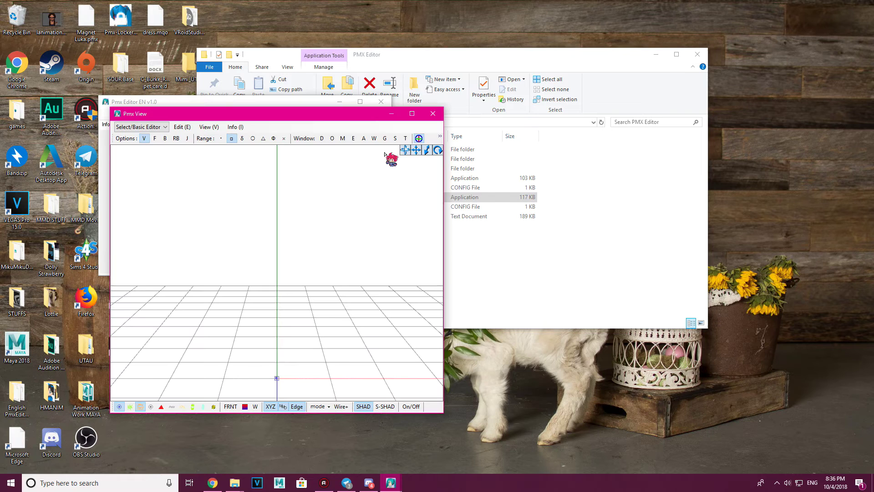
Maximize the empty Pmx View, then bring the Pmx Editor EN v1.0 window forward and centre it
click(412, 114)
mouse_move(402, 485)
click(361, 441)
drag(250, 108, 417, 126)
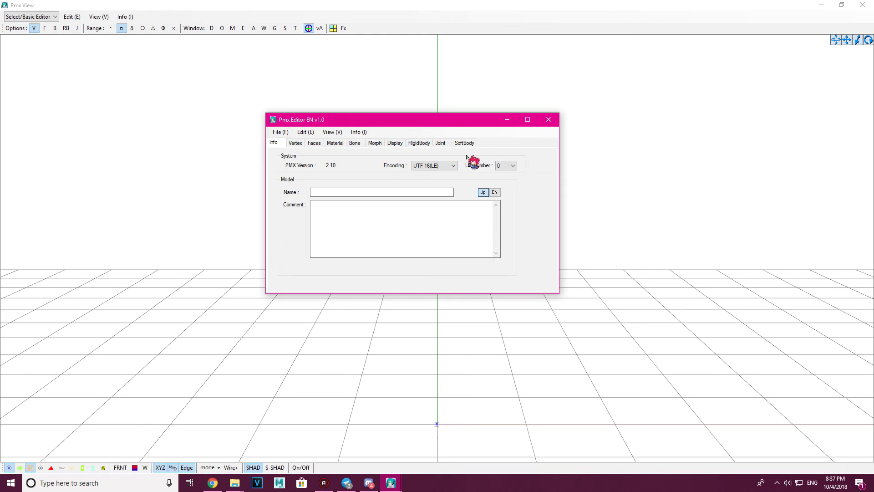